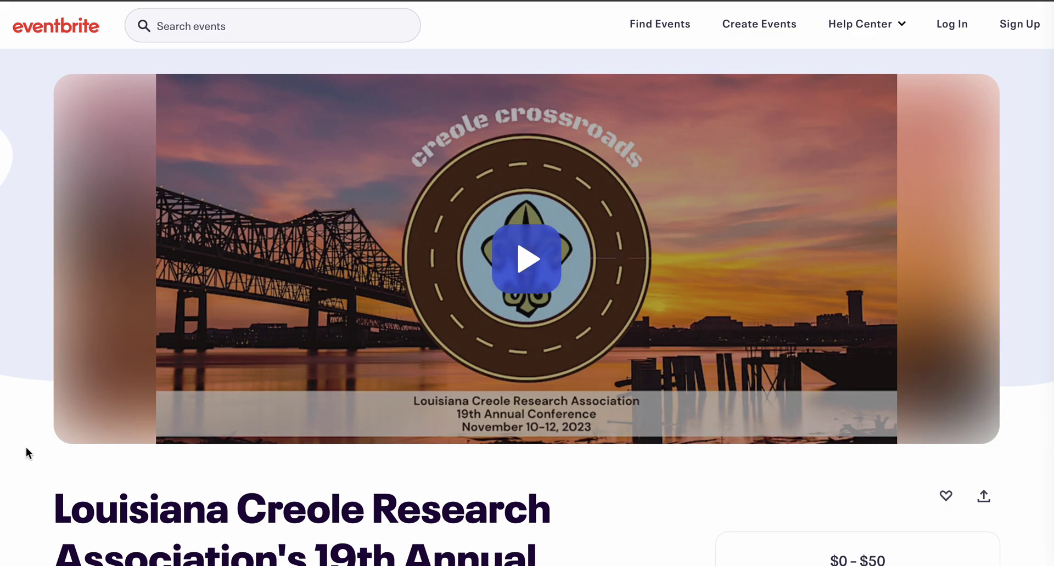
- Review the conference overview and its Friday, Saturday and Sunday agenda, expanding the Friday and Sunday session descriptions
scroll(25, 447, down, 3)
scroll(26, 447, down, 3)
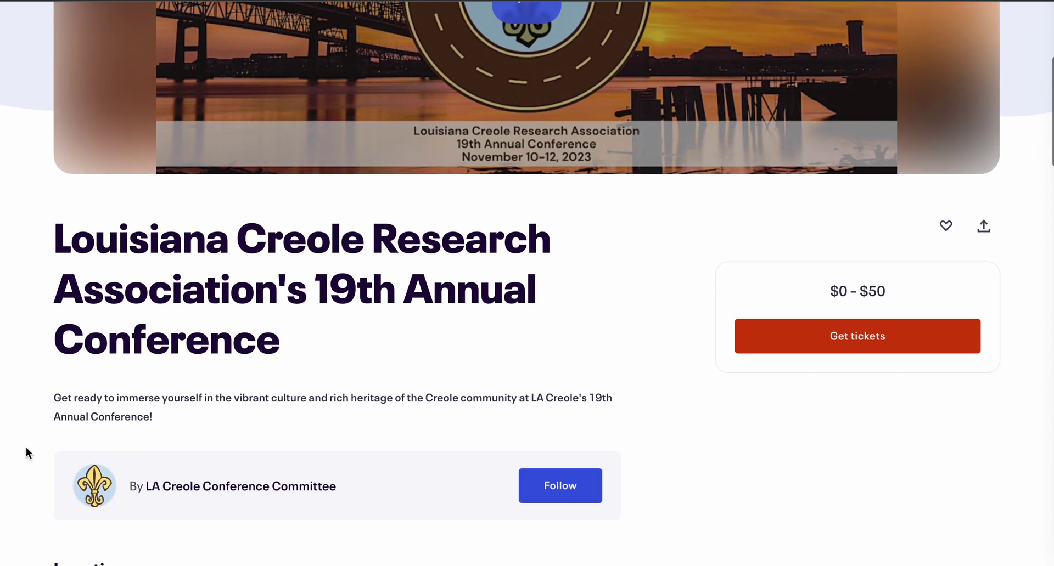
scroll(25, 446, down, 2)
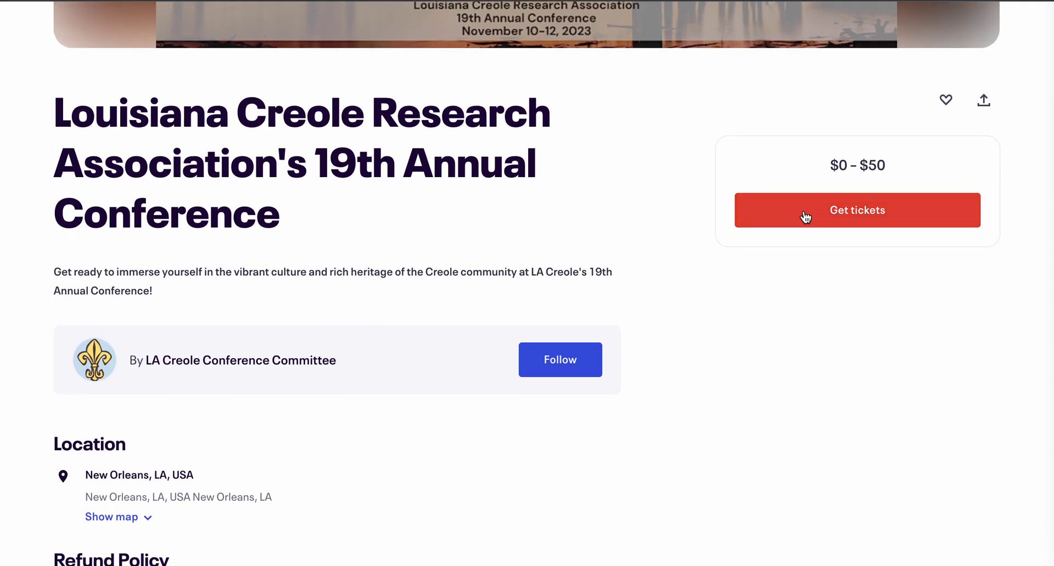
scroll(624, 233, down, 5)
scroll(624, 233, down, 4)
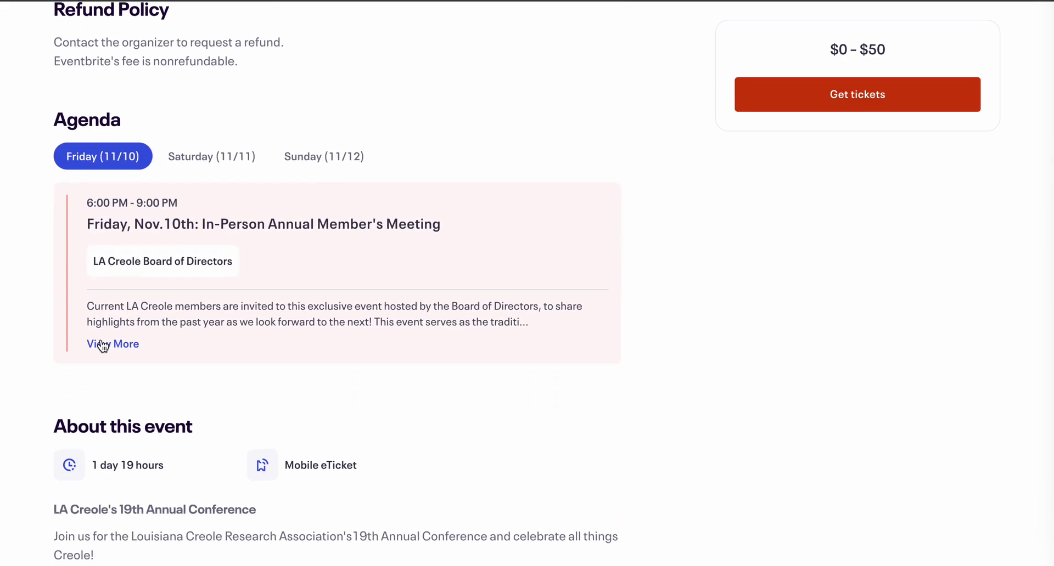
click(103, 344)
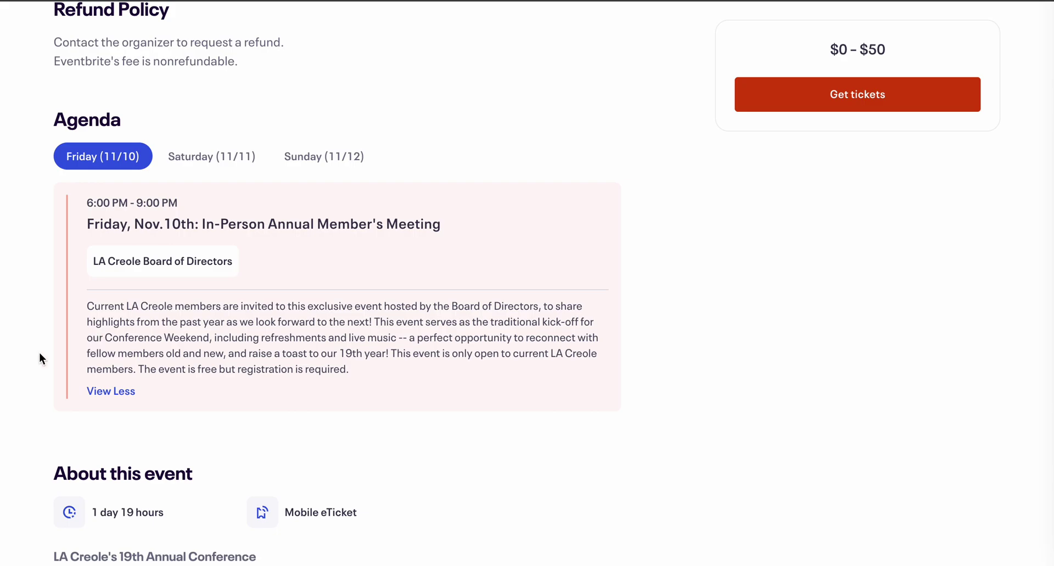
click(212, 157)
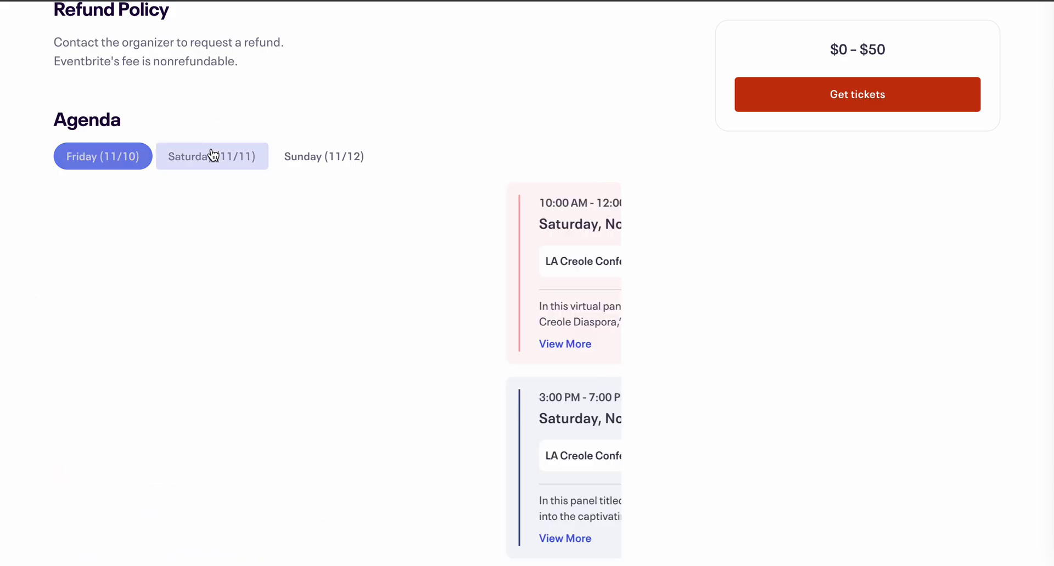
scroll(174, 248, down, 1)
click(346, 93)
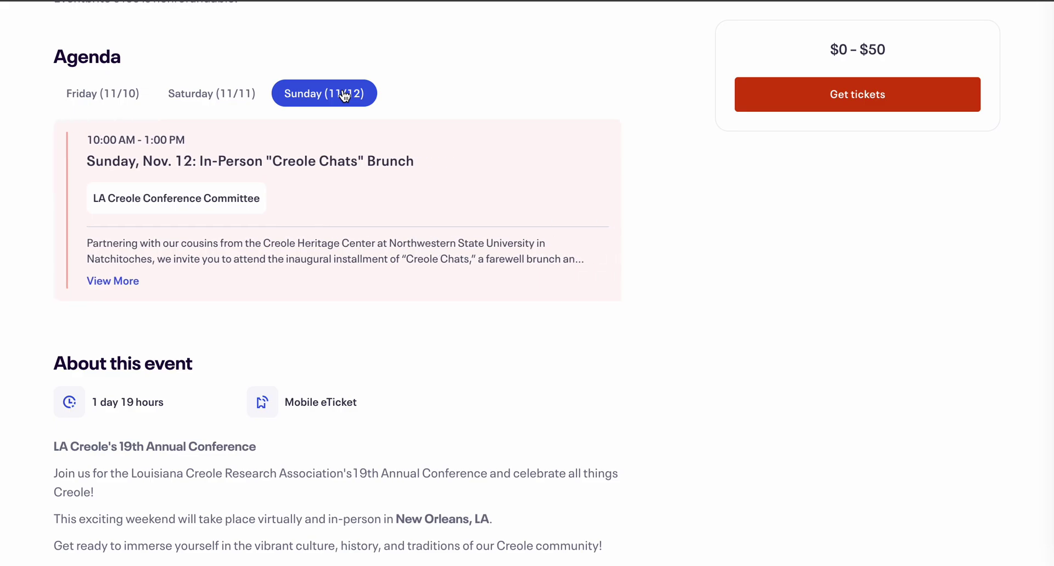
click(124, 284)
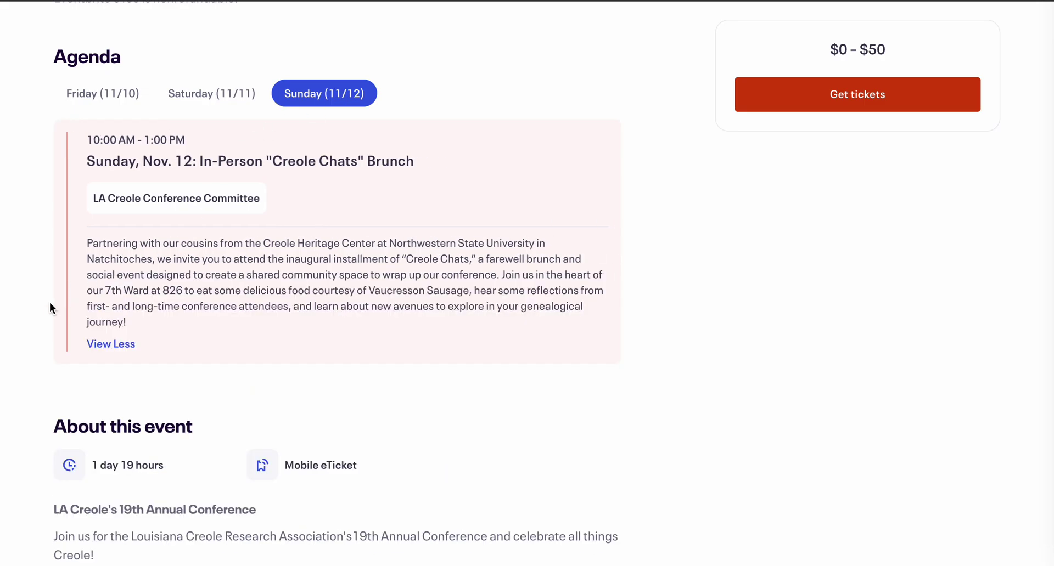
- Read the "About this event" section and the list of frequently asked questions
scroll(49, 314, down, 2)
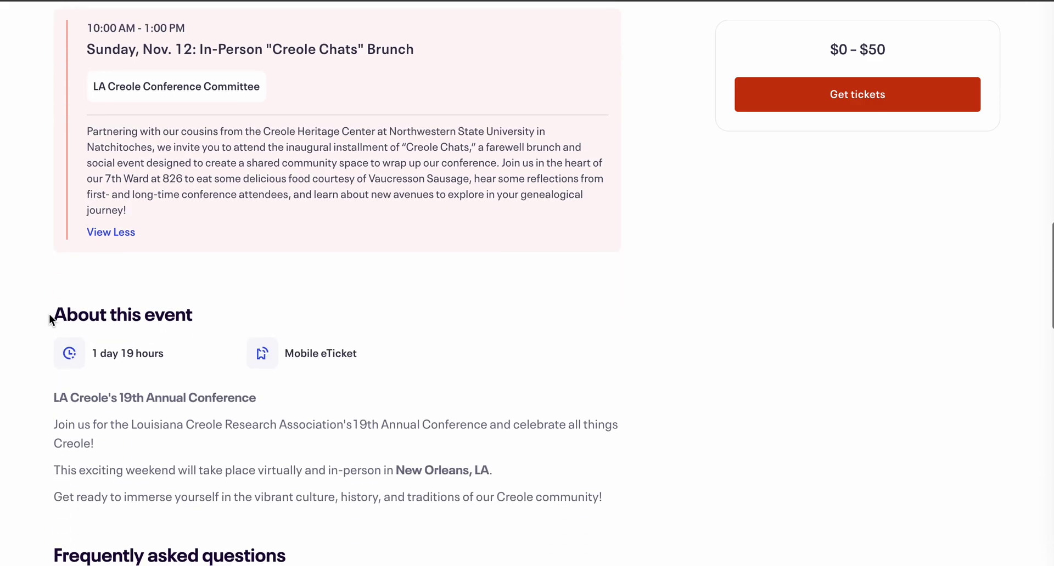
scroll(28, 347, down, 1)
scroll(28, 347, down, 4)
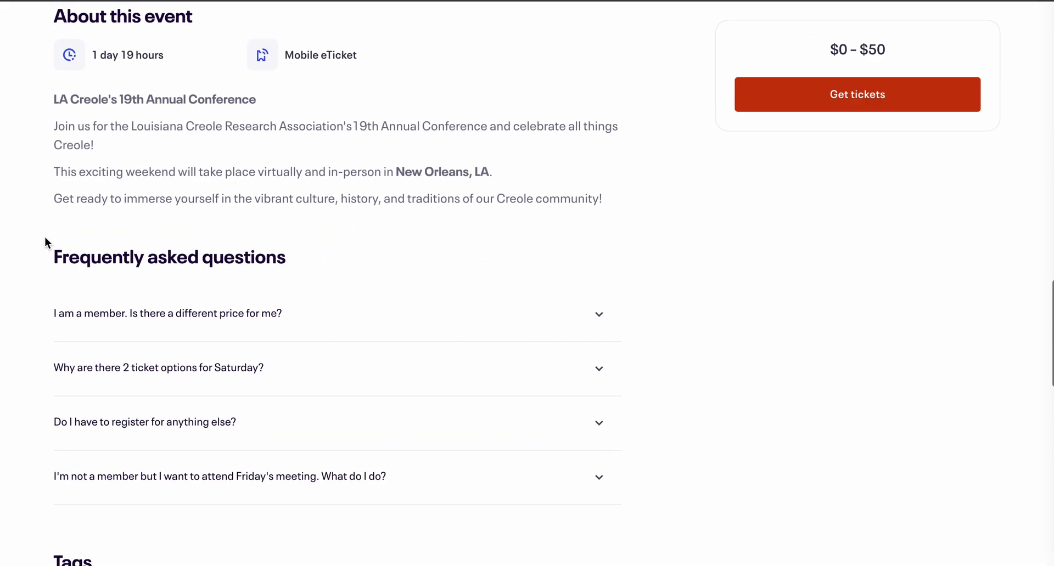
drag(51, 259, 286, 260)
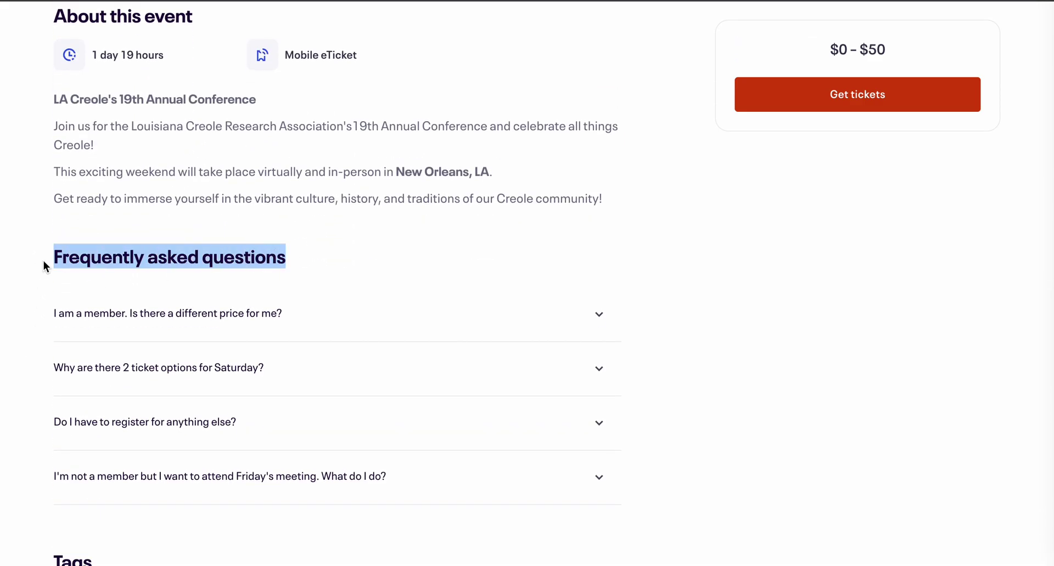
scroll(36, 252, down, 1)
click(35, 244)
scroll(35, 247, down, 1)
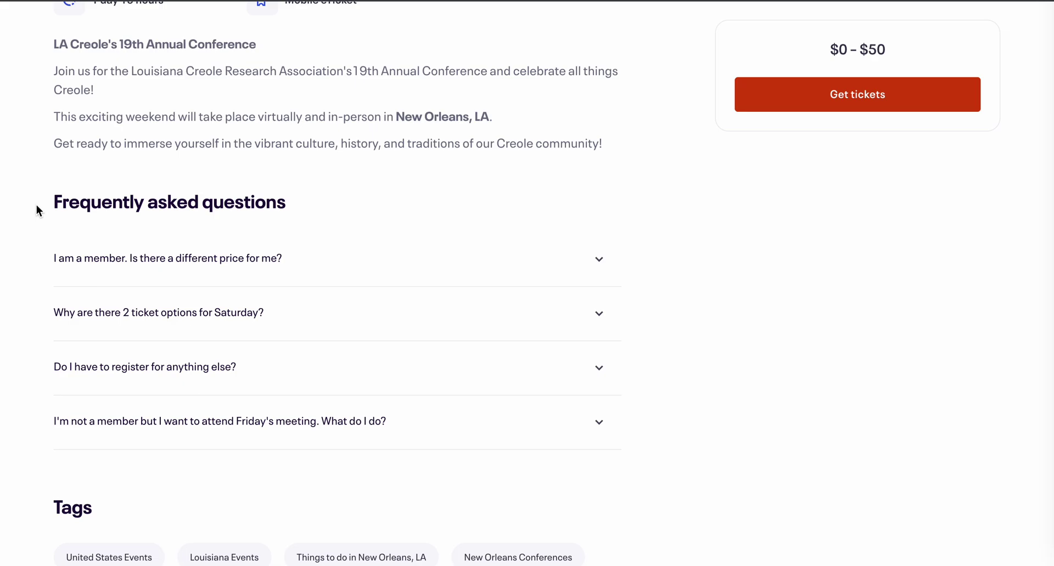
- Open the conference's ticket selection and look through all the ticket types offered for Friday to Sunday
scroll(36, 206, up, 15)
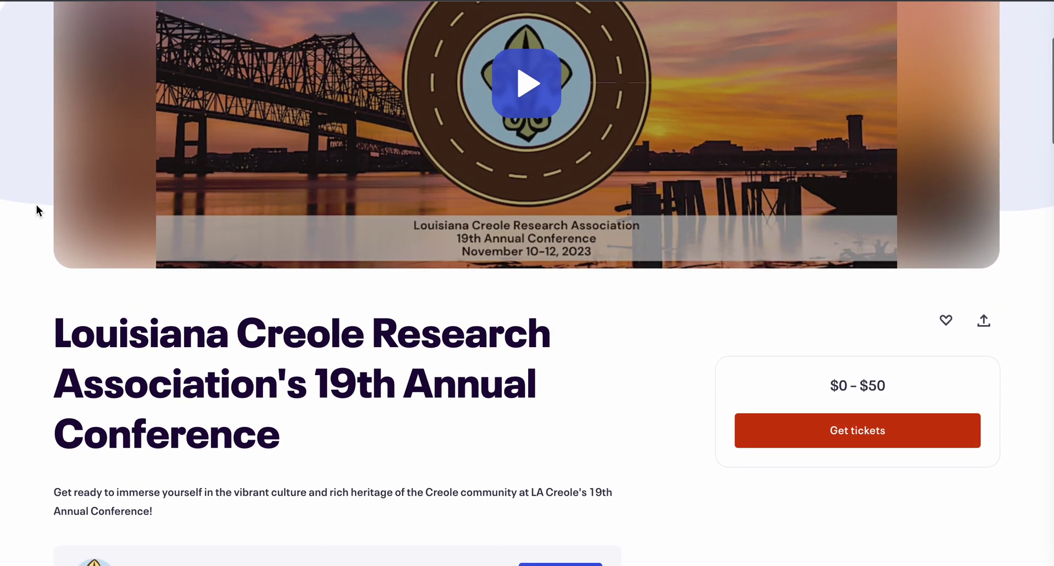
scroll(931, 399, down, 2)
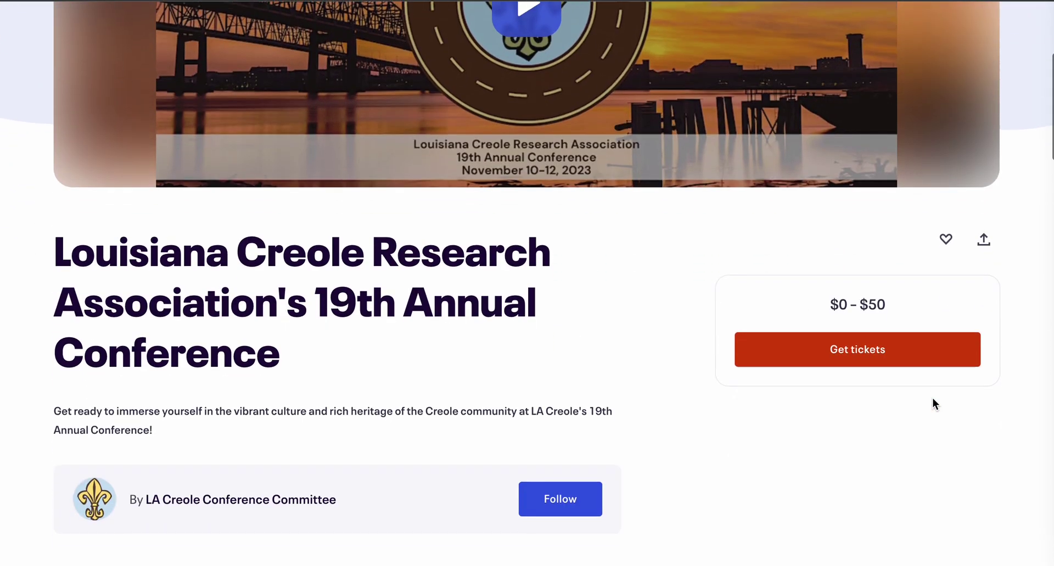
click(926, 350)
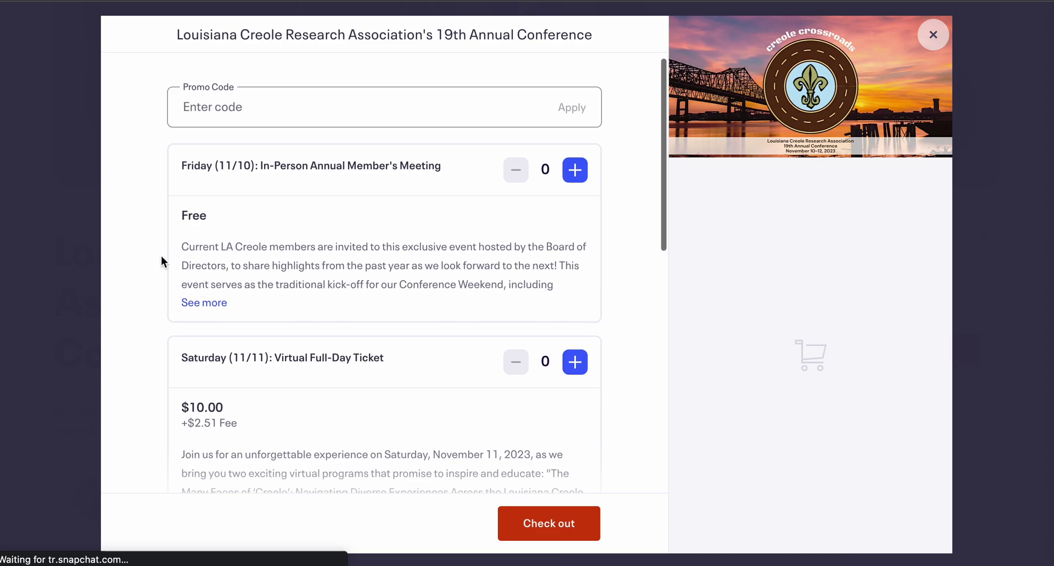
scroll(161, 261, down, 1)
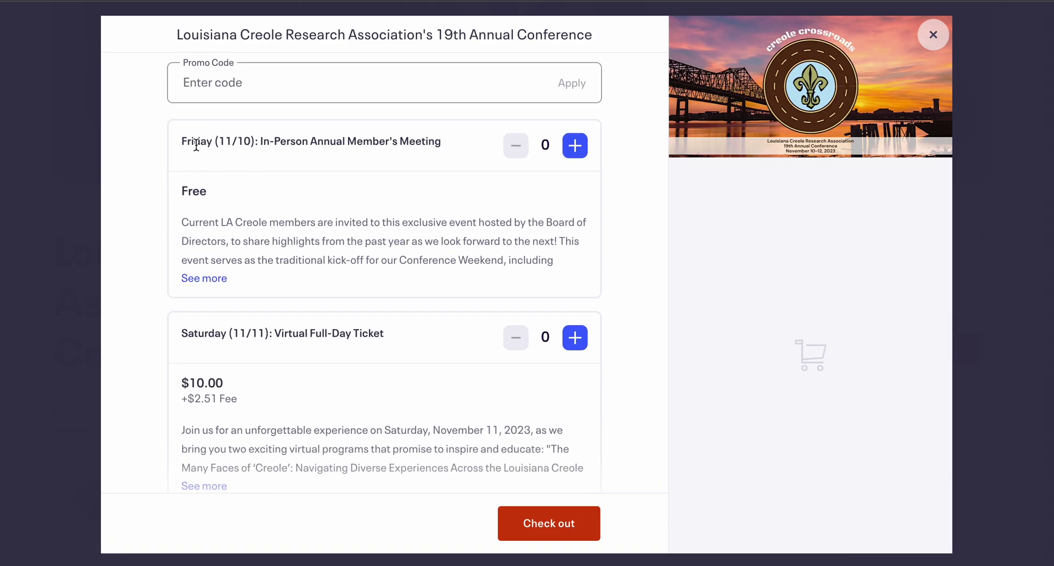
scroll(148, 320, down, 3)
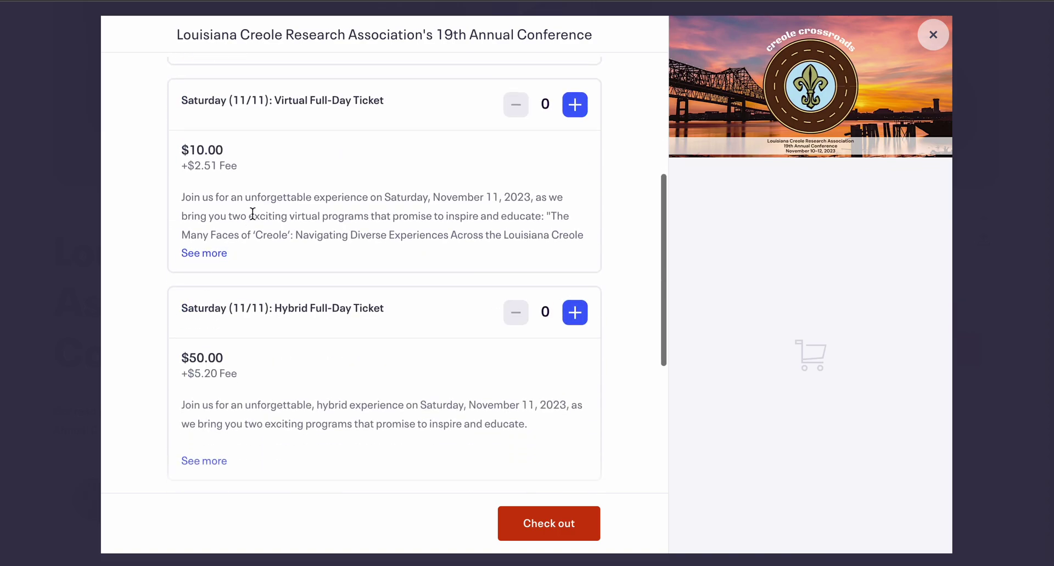
scroll(154, 337, down, 3)
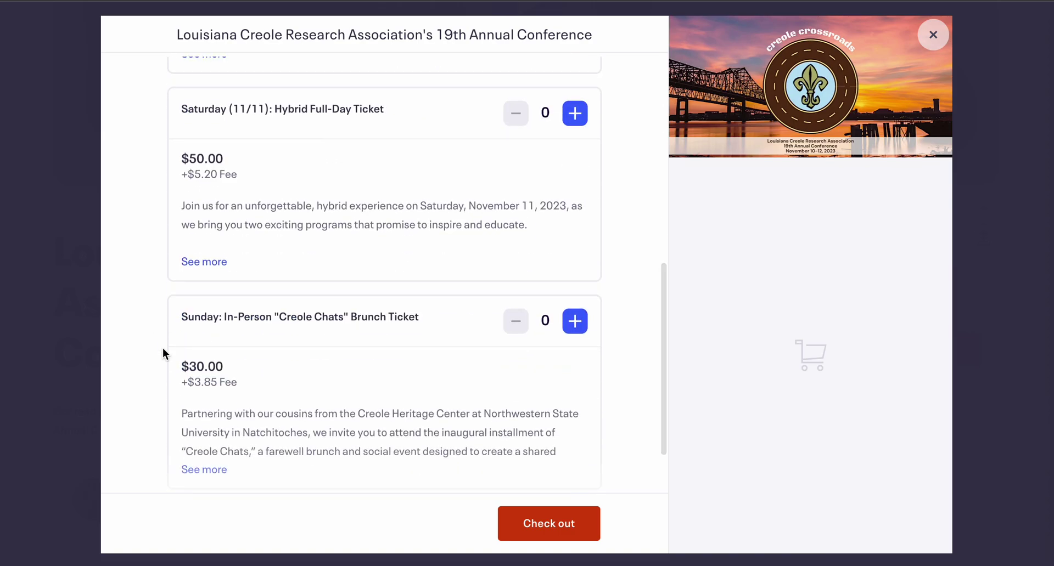
scroll(137, 351, down, 2)
scroll(136, 354, up, 10)
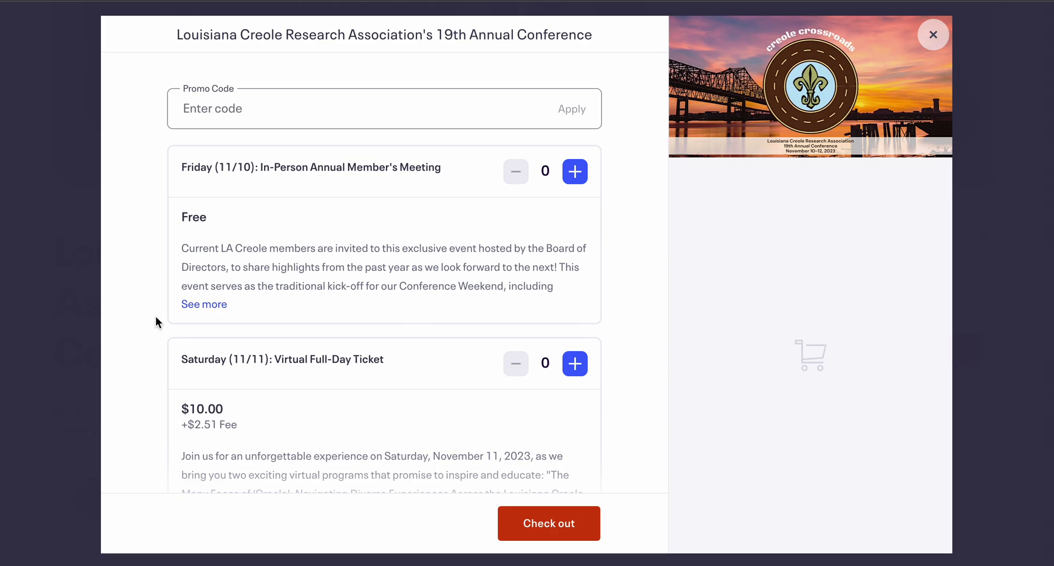
- Expand the description of the Friday (11/10) In-Person Annual Member's Meeting and add one ticket for it
click(202, 306)
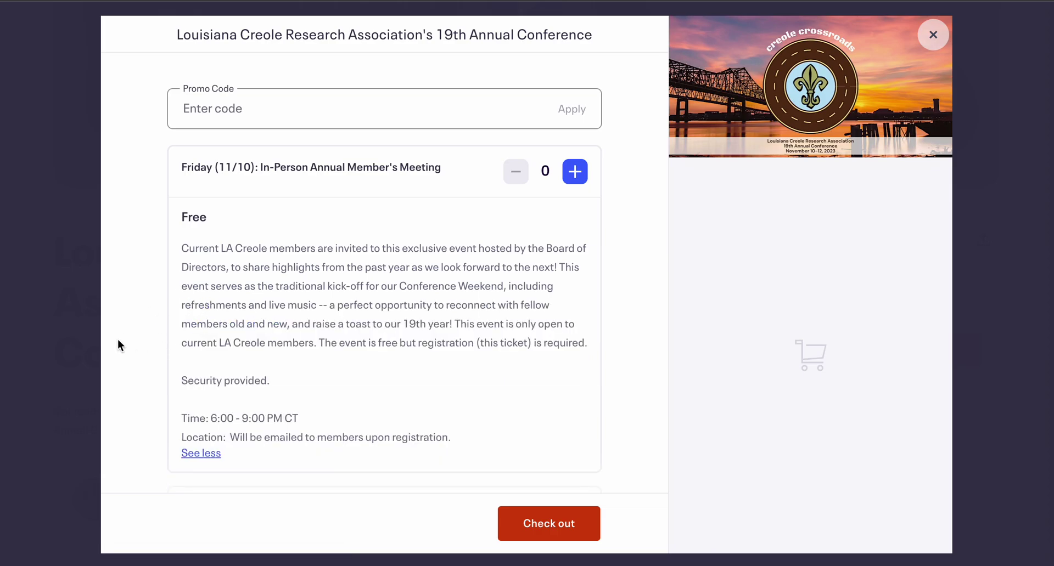
scroll(133, 327, down, 1)
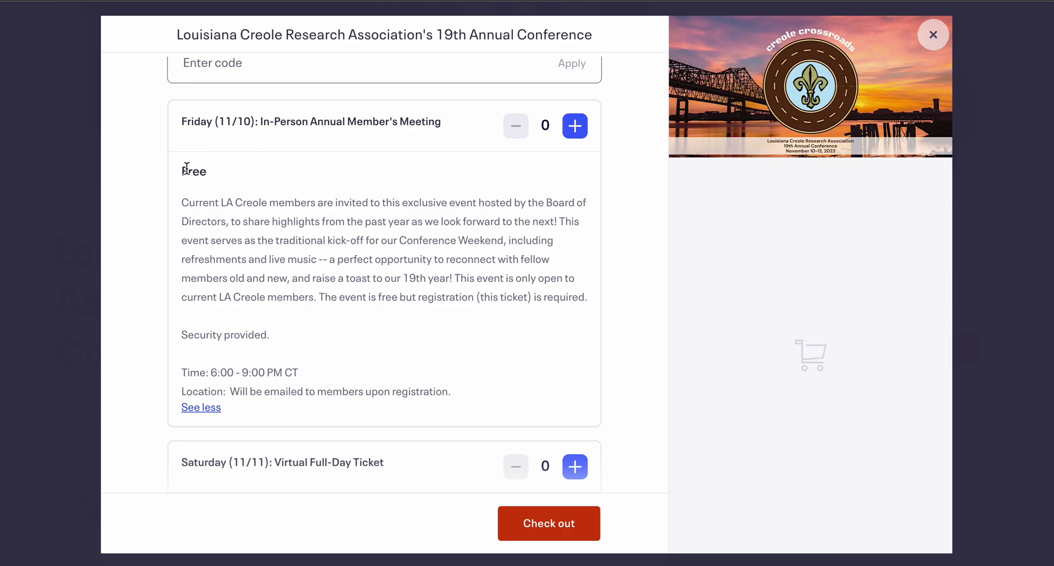
scroll(236, 171, down, 1)
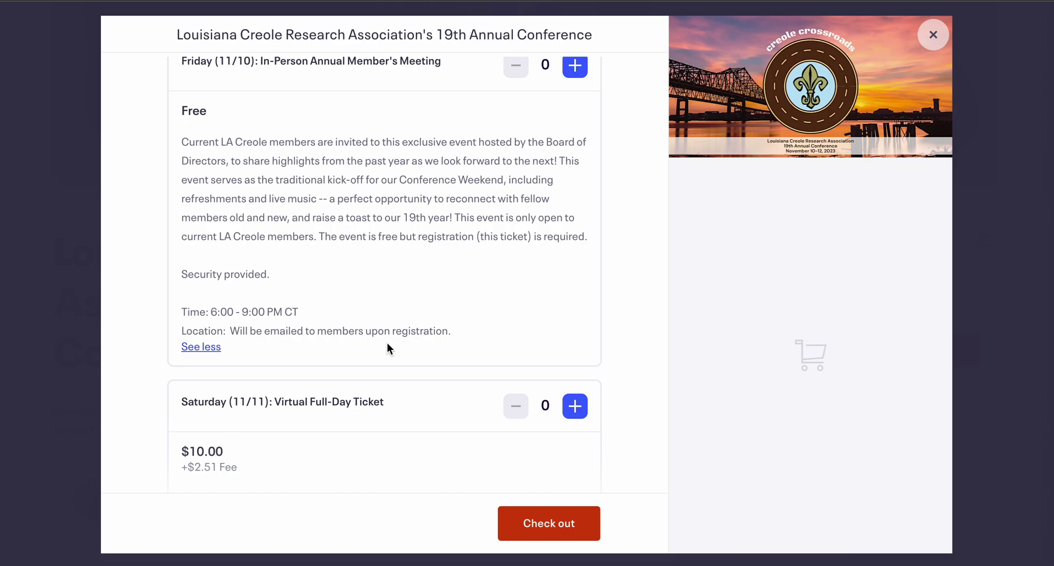
scroll(385, 336, up, 1)
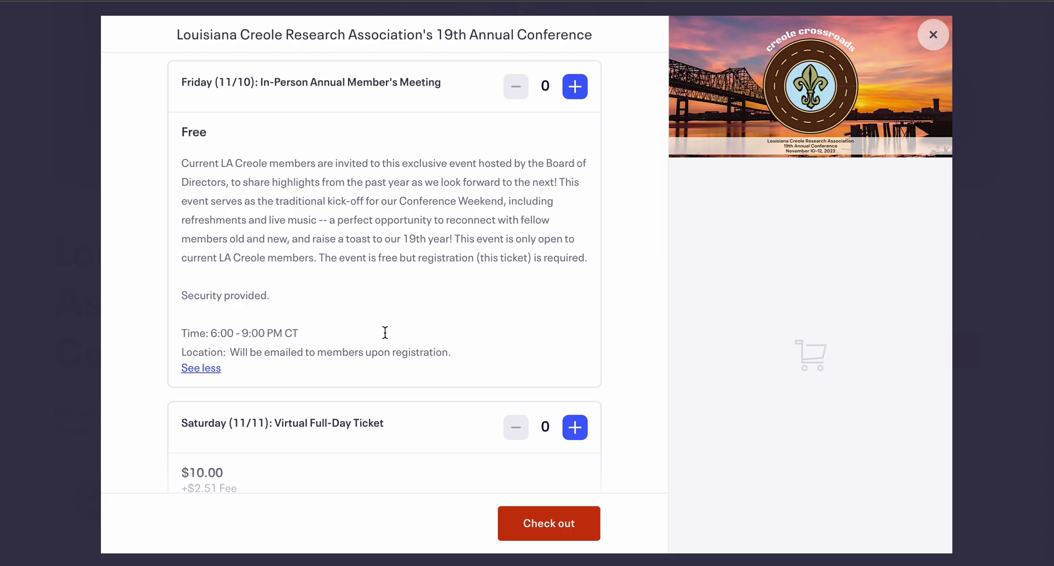
click(578, 94)
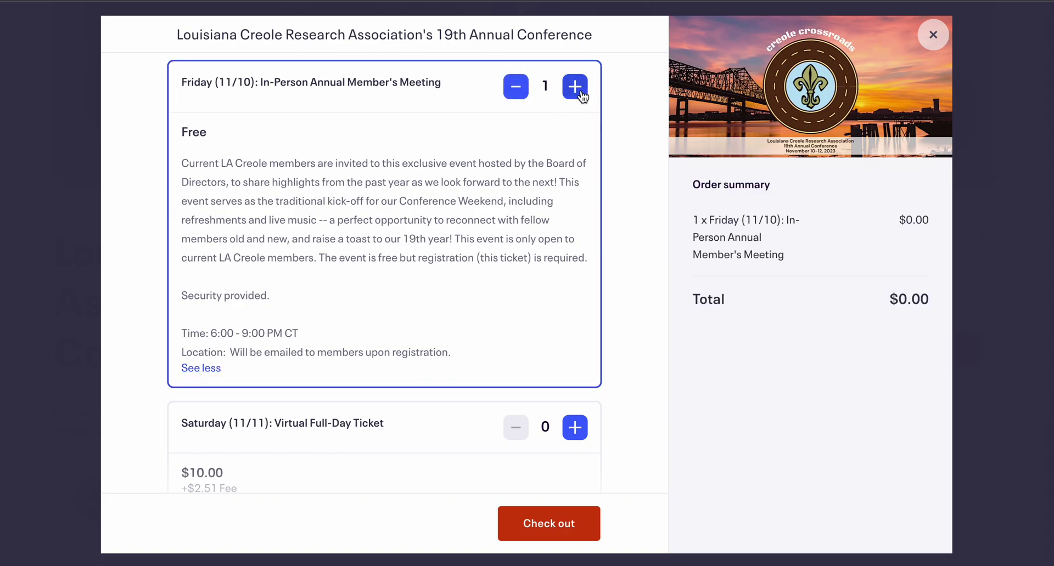
- Read the full description of the Saturday (11/11) Hybrid Full-Day Ticket and add one to the order
scroll(455, 244, down, 5)
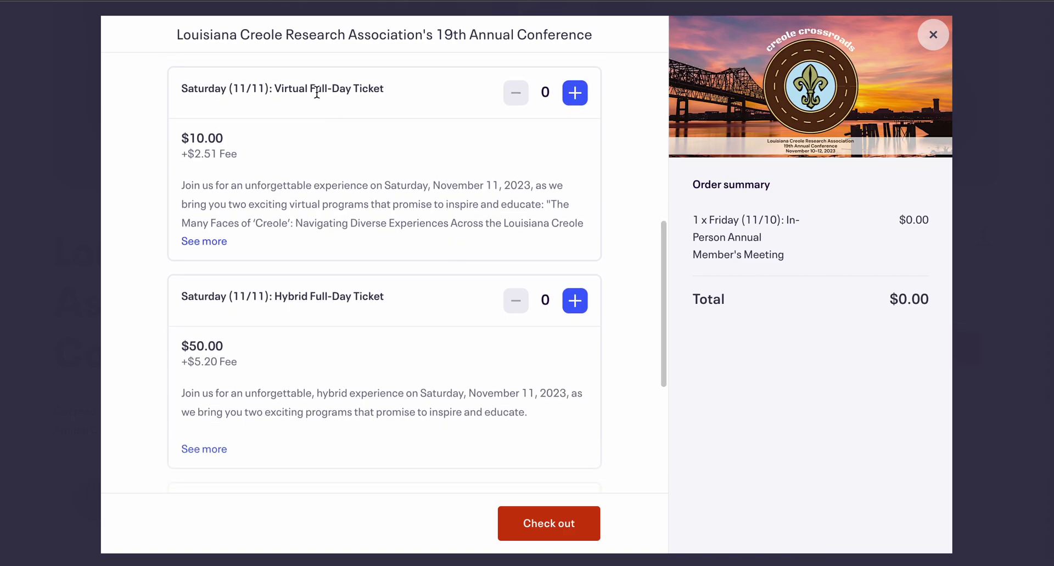
scroll(318, 173, down, 2)
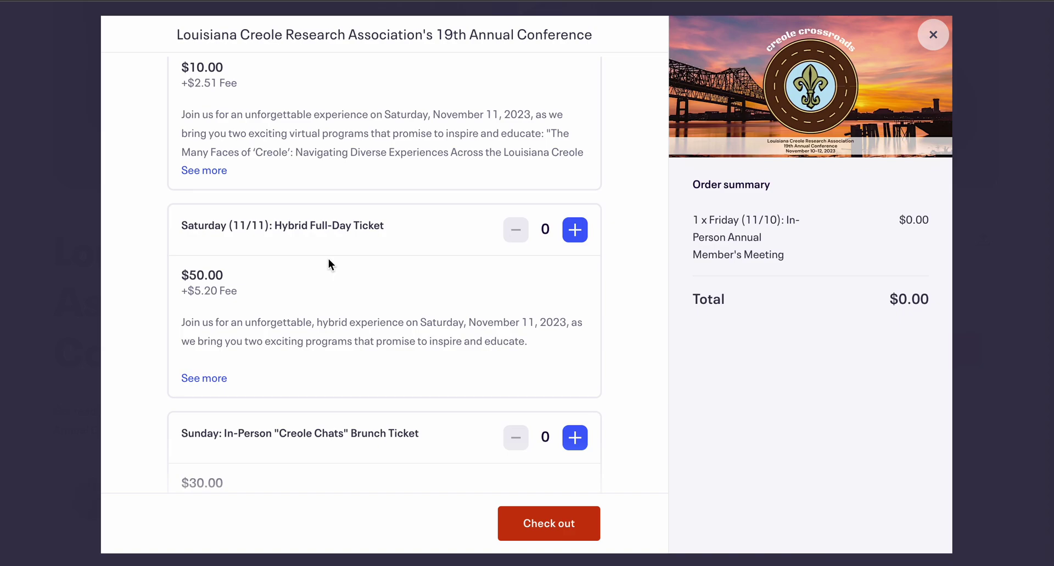
click(210, 382)
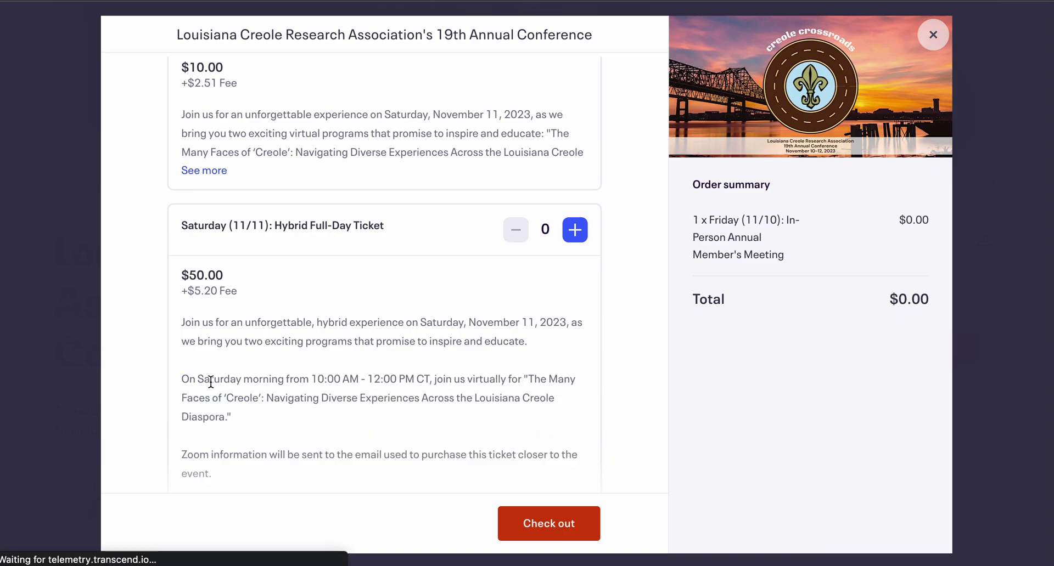
scroll(355, 364, down, 2)
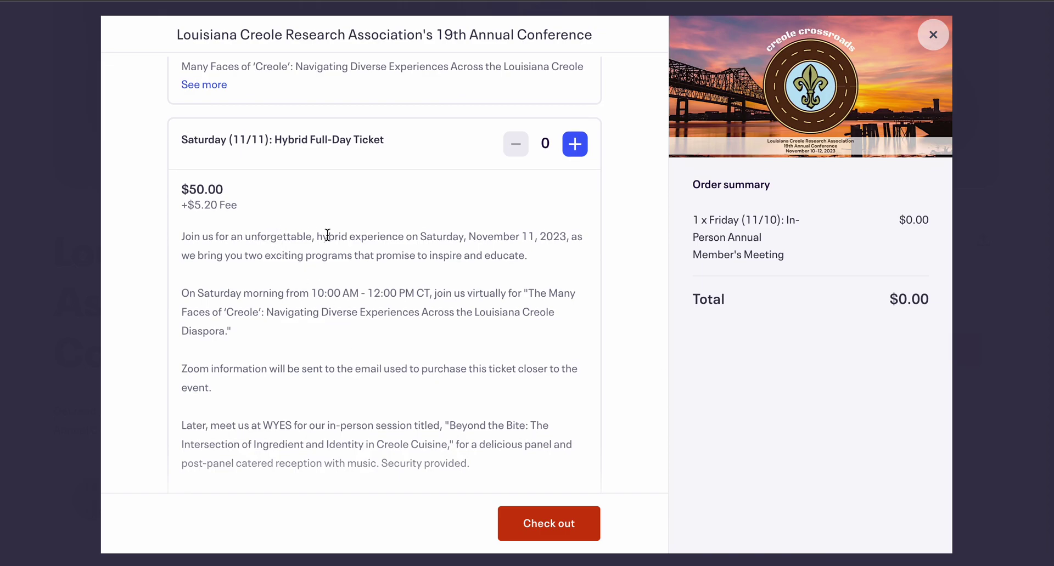
scroll(153, 332, down, 1)
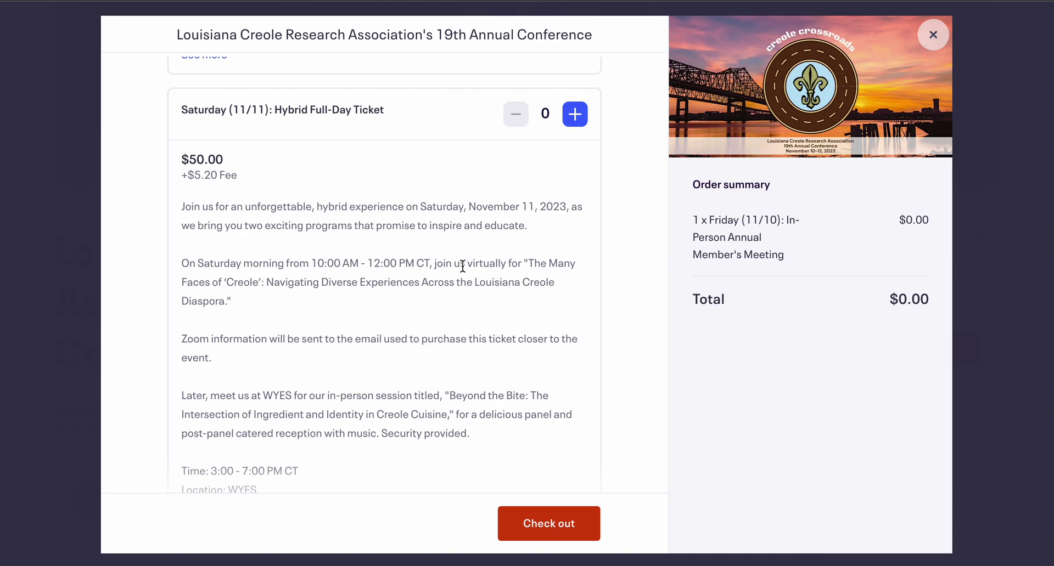
drag(462, 266, 536, 265)
drag(183, 344, 233, 357)
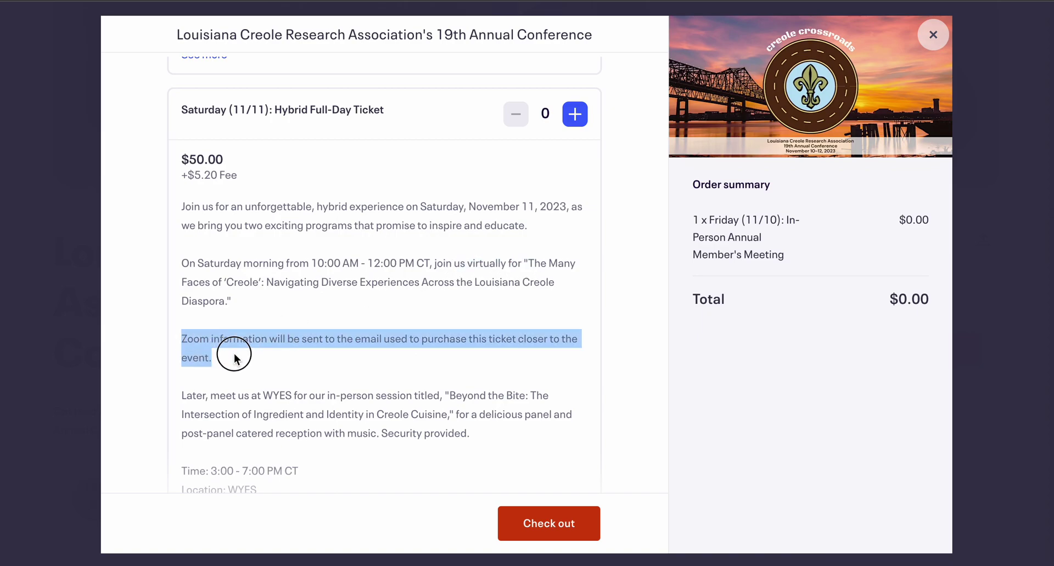
scroll(235, 357, down, 4)
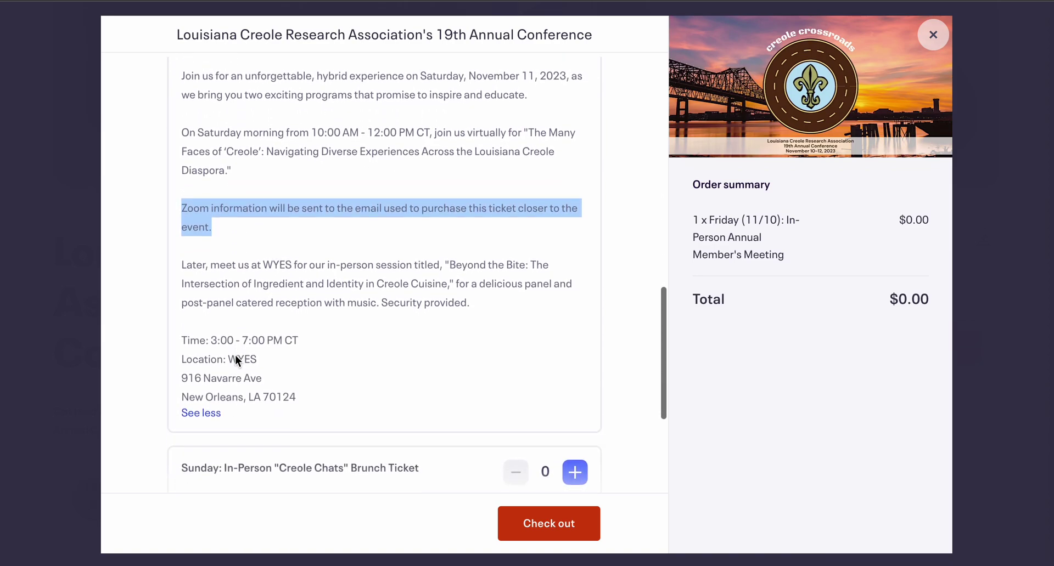
click(264, 293)
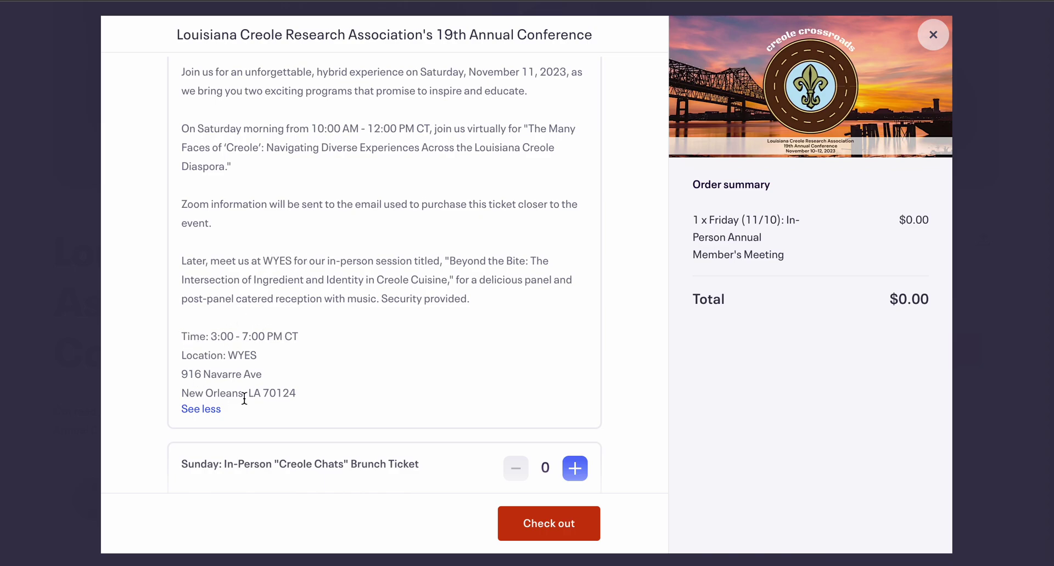
scroll(488, 312, up, 3)
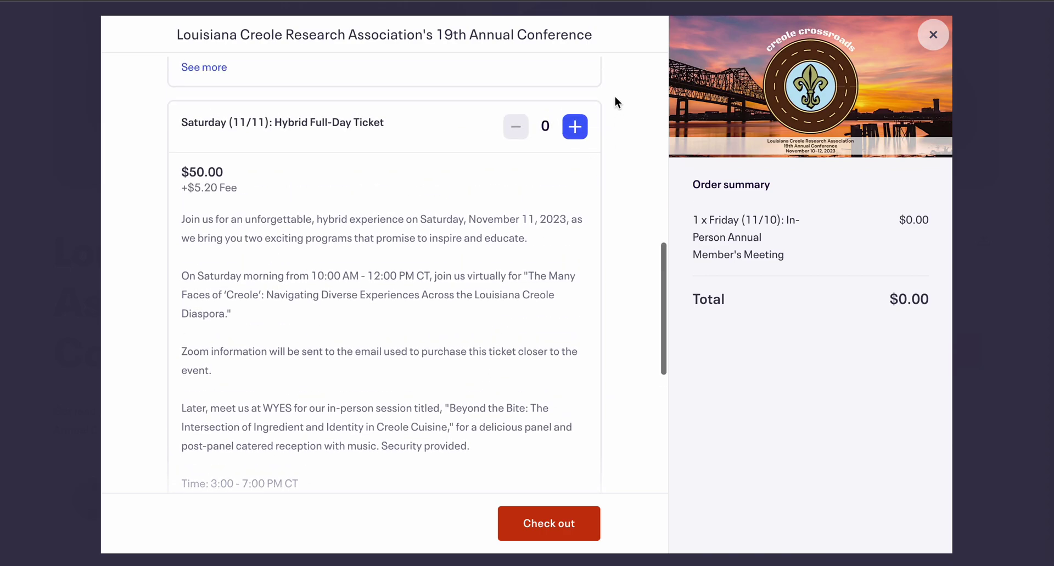
click(575, 126)
- Expand the description of the Sunday In-Person "Creole Chats" Brunch Ticket and add one to the order
scroll(436, 269, down, 7)
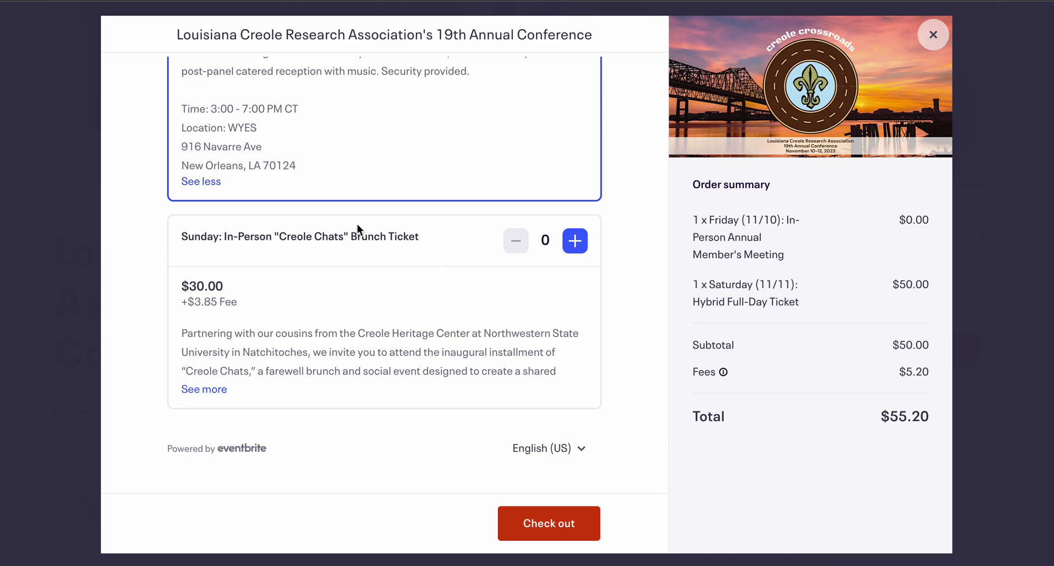
click(204, 390)
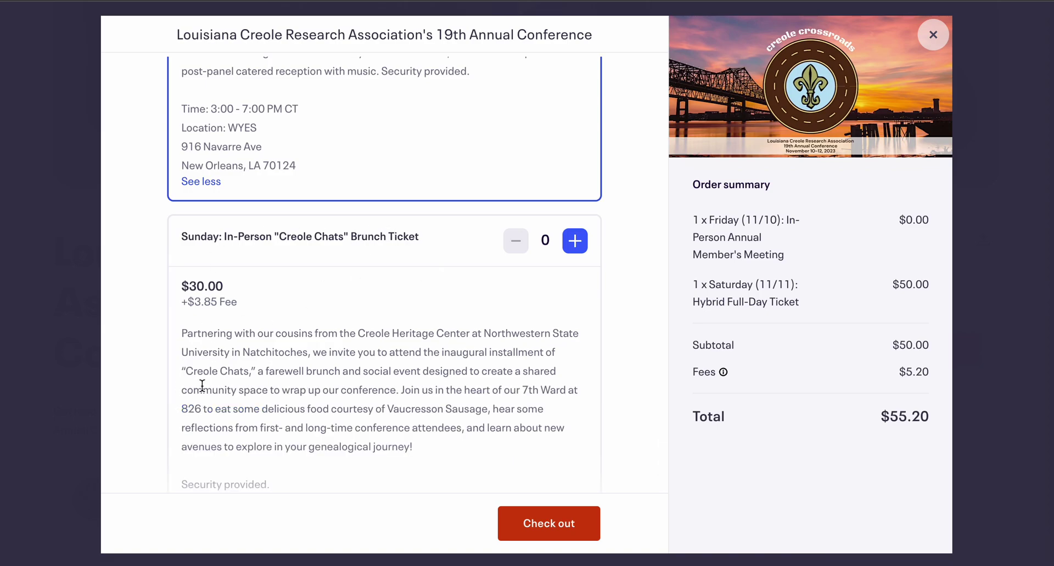
scroll(201, 357, down, 3)
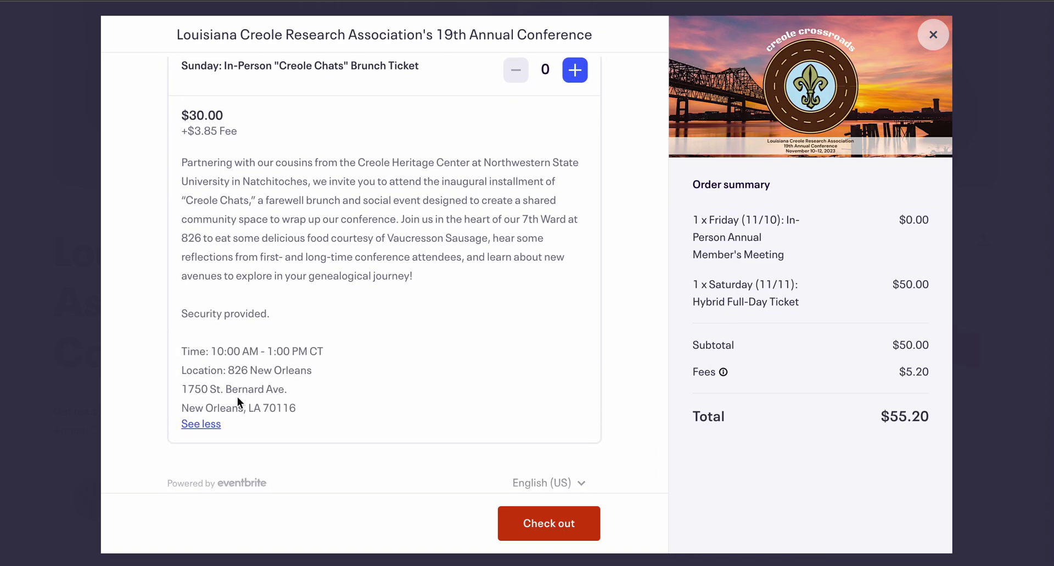
click(574, 80)
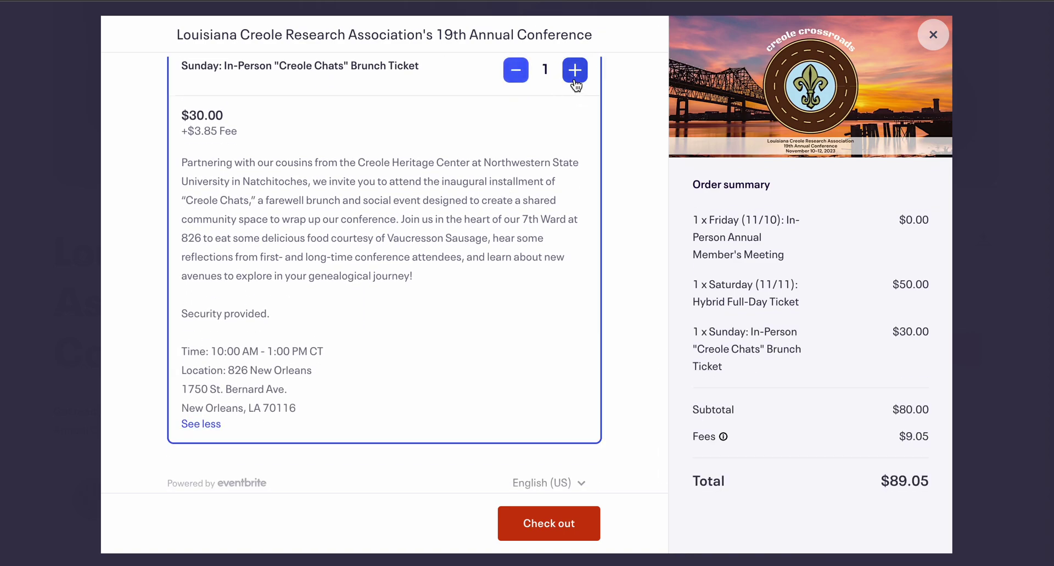
- Expand and read the full description of the Saturday (11/11) Virtual Full-Day Ticket
scroll(501, 241, up, 5)
scroll(501, 239, up, 10)
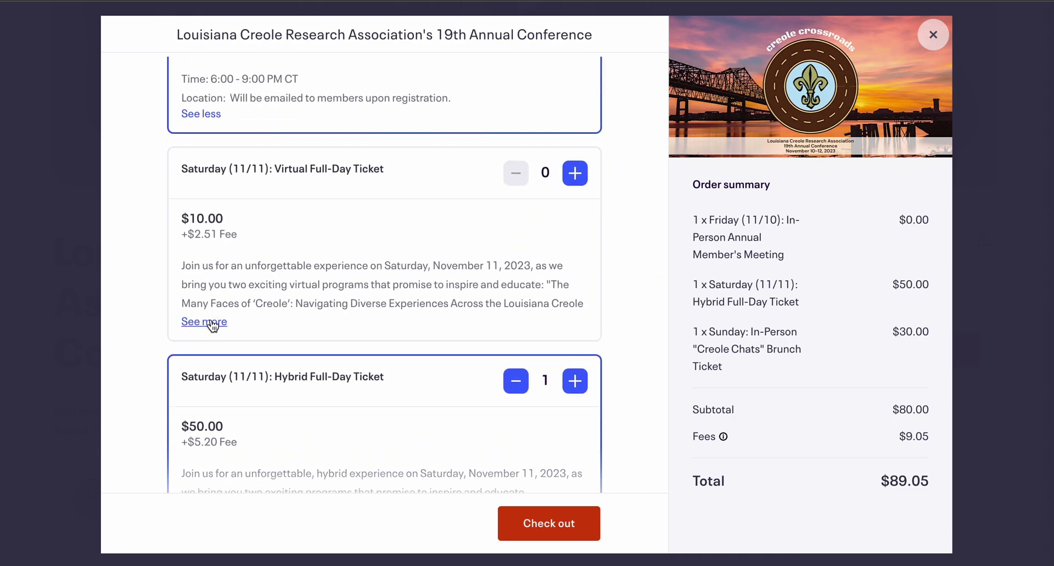
click(213, 324)
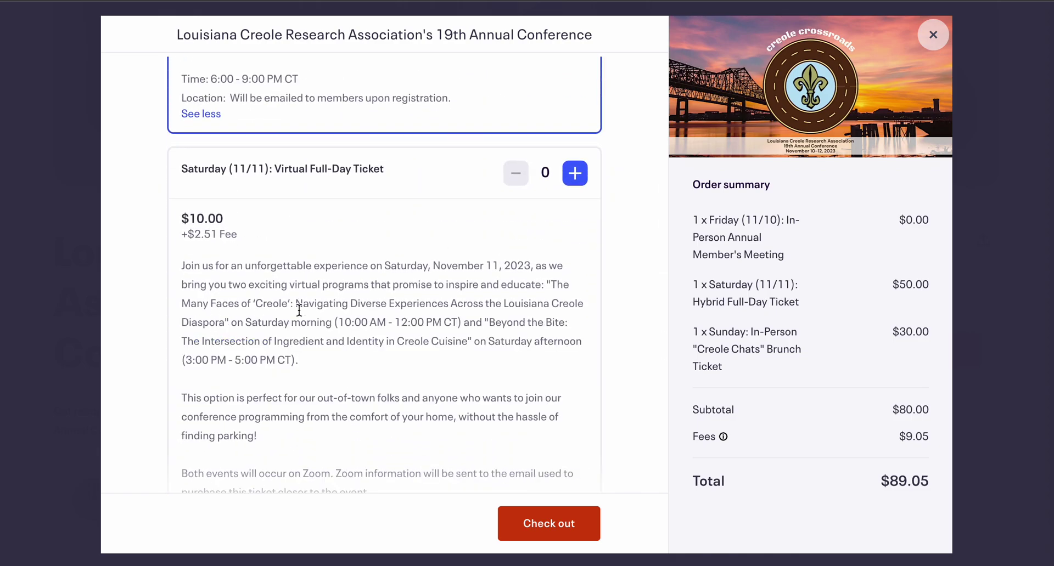
scroll(329, 308, down, 1)
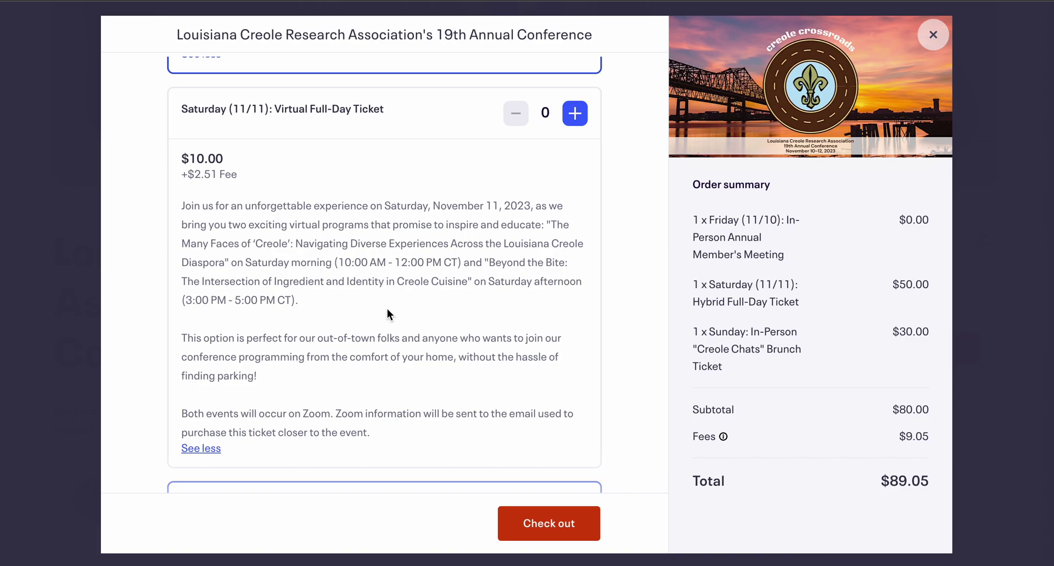
scroll(389, 330, up, 1)
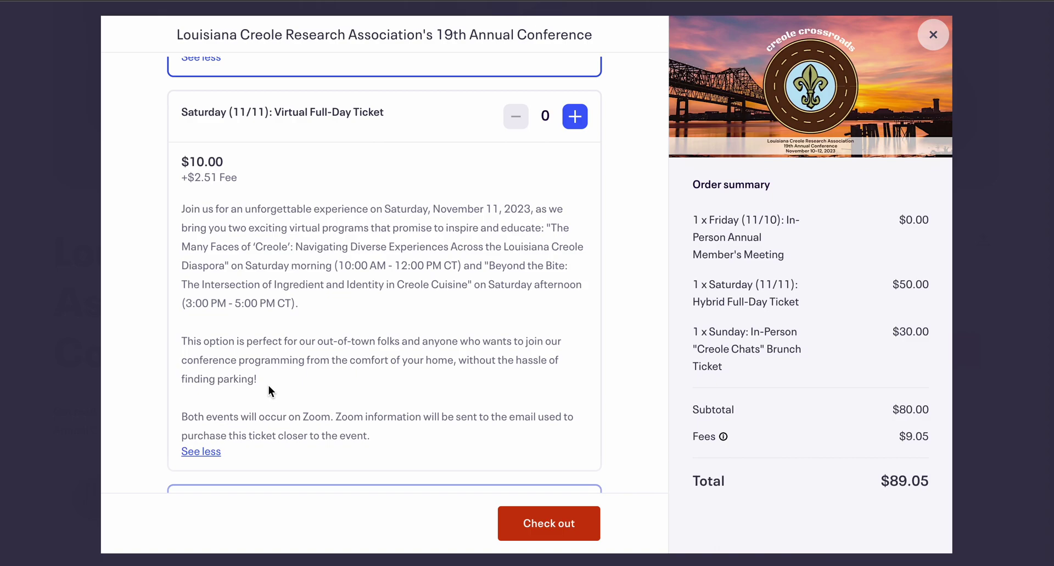
- Set the Friday (11/10) In-Person Annual Member's Meeting quantity to 2, review the order summary and proceed to checkout
scroll(309, 360, up, 6)
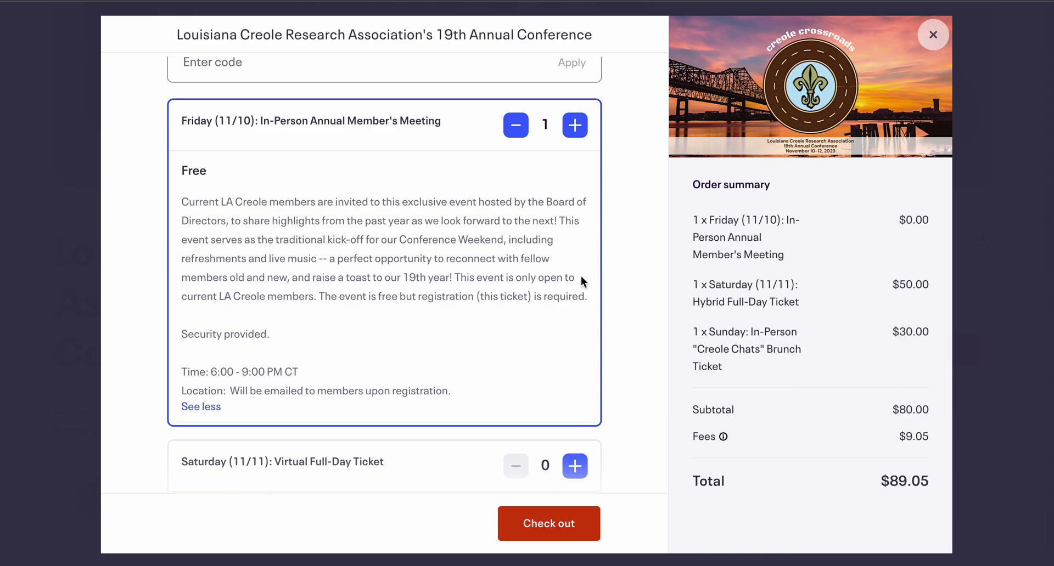
scroll(581, 281, up, 1)
click(581, 174)
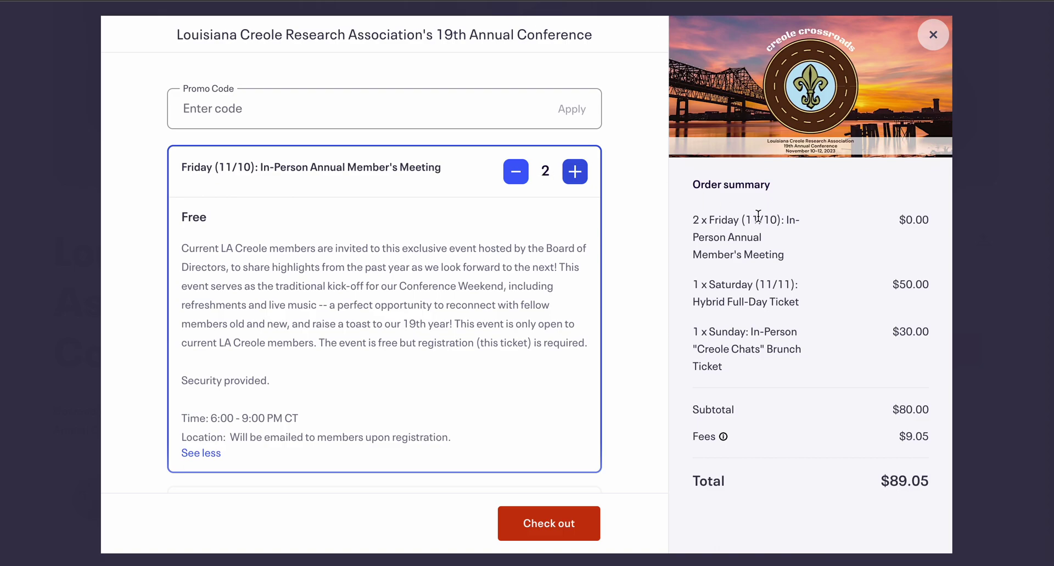
scroll(767, 293, down, 1)
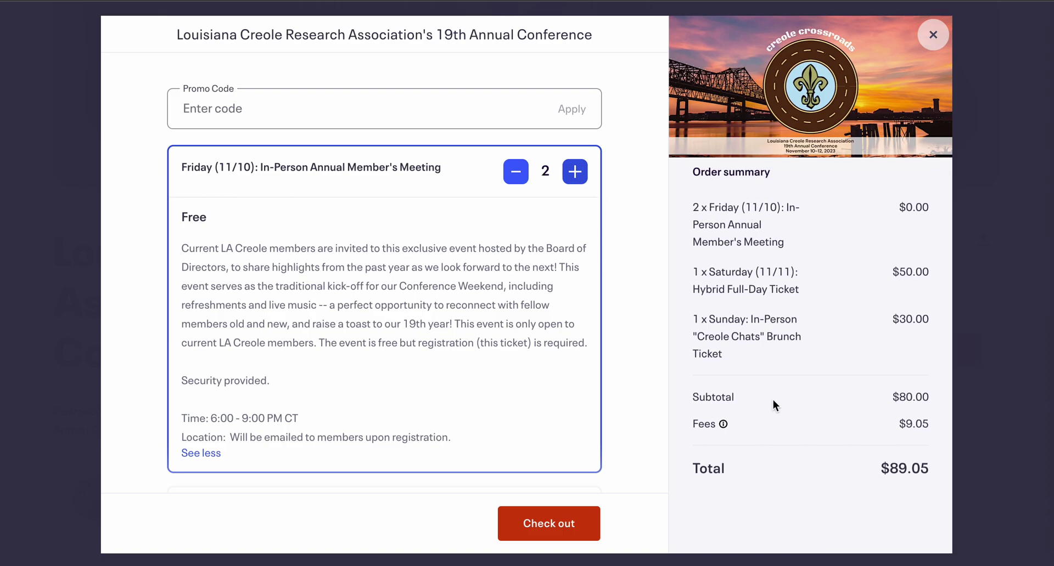
click(584, 519)
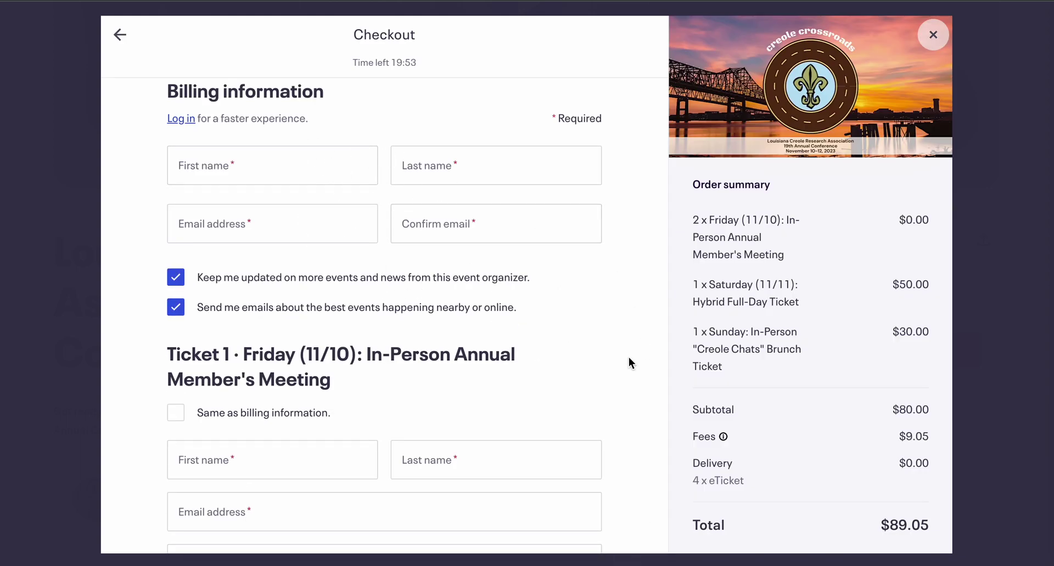
- Look through the attendee, home address and membership fields required for the two Friday meeting tickets
scroll(629, 359, down, 5)
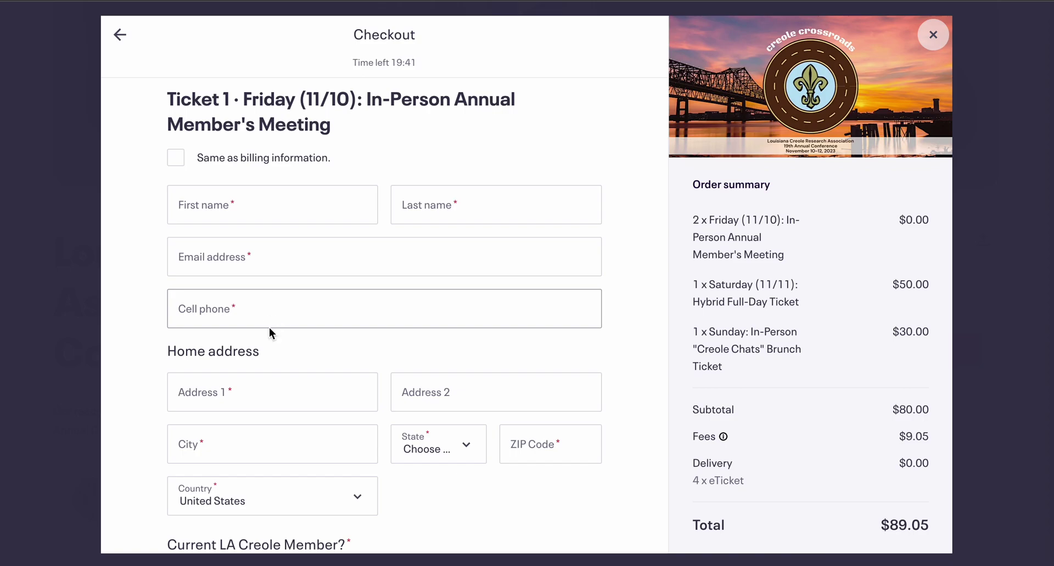
scroll(269, 328, down, 2)
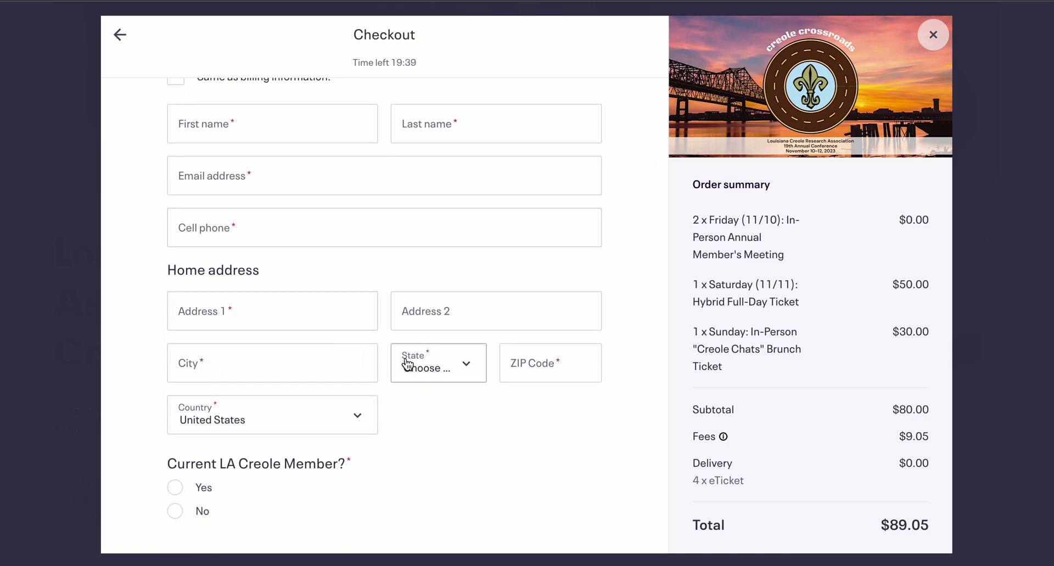
scroll(417, 420, up, 2)
scroll(417, 420, down, 5)
scroll(417, 419, down, 8)
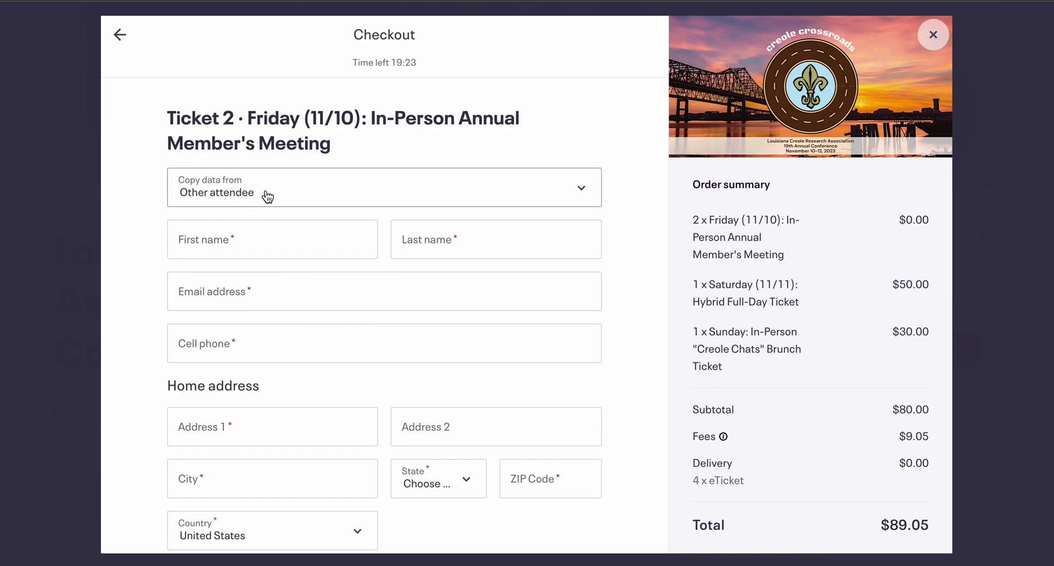
scroll(267, 196, up, 8)
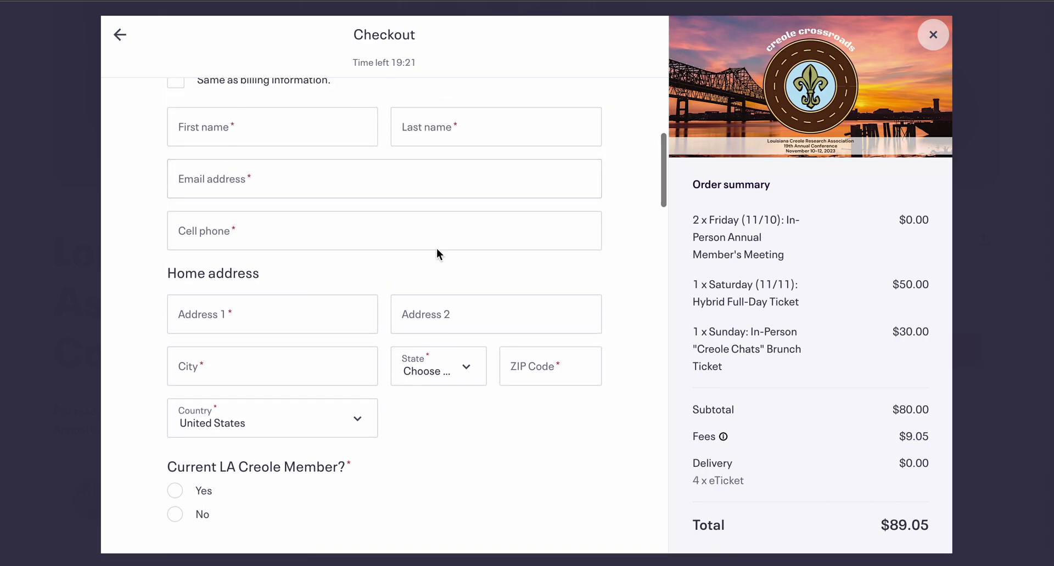
scroll(335, 186, down, 8)
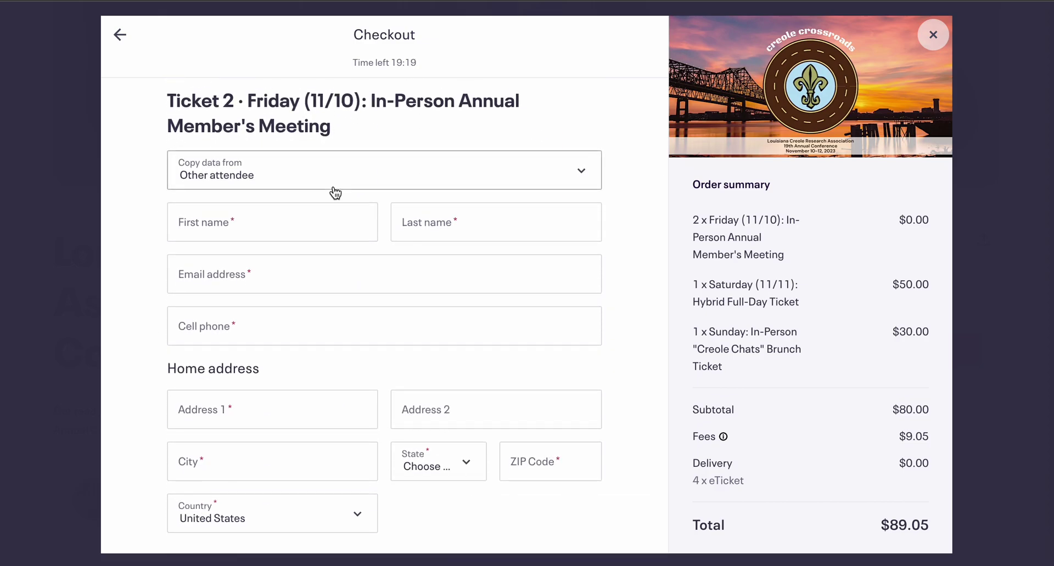
- Set the Ticket 2 attendee data to copy from Ticket 1, the Friday (11/10) In-Person Annual Member's Meeting
click(560, 175)
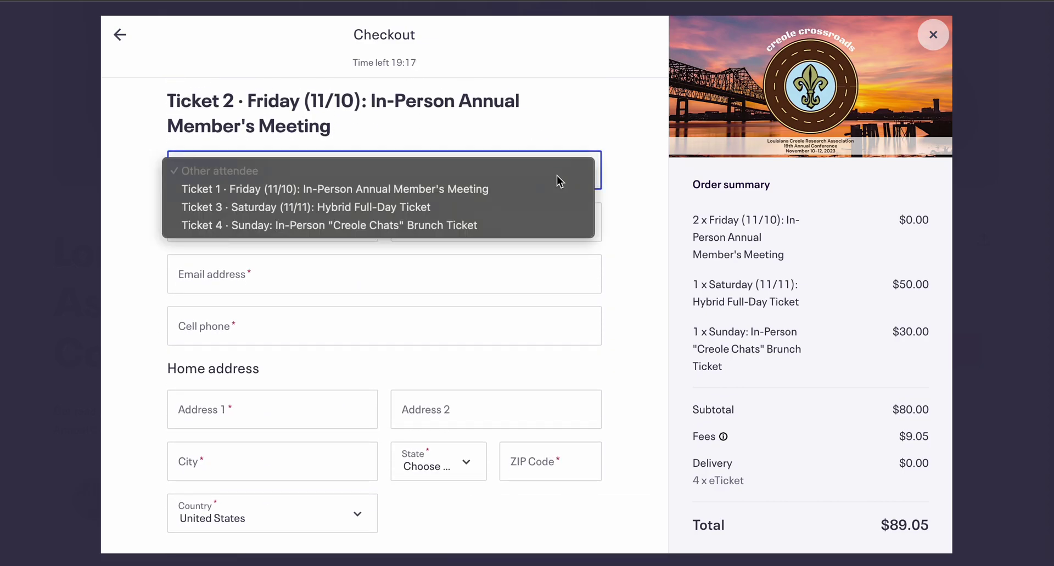
click(518, 191)
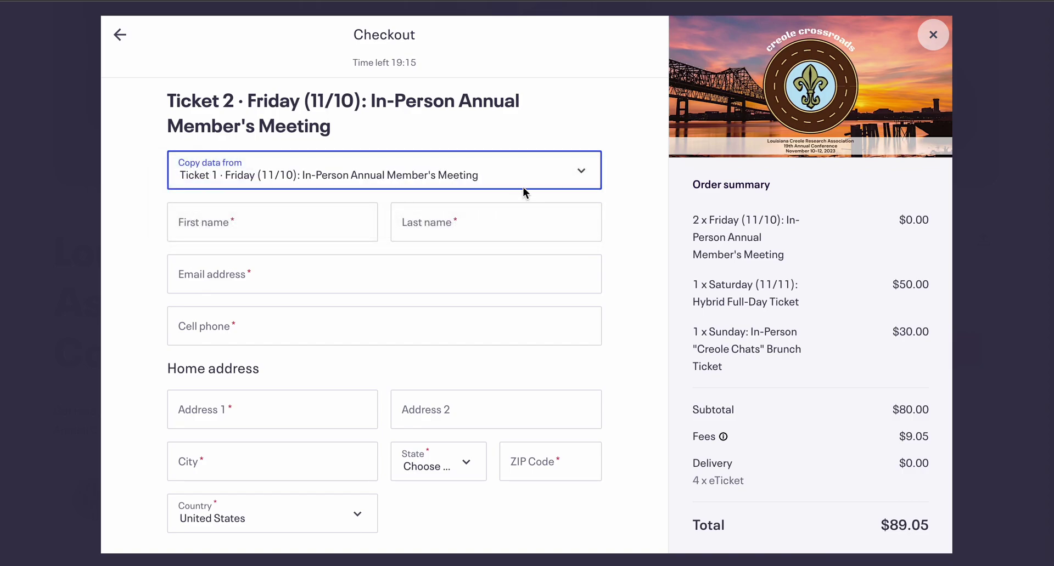
click(577, 177)
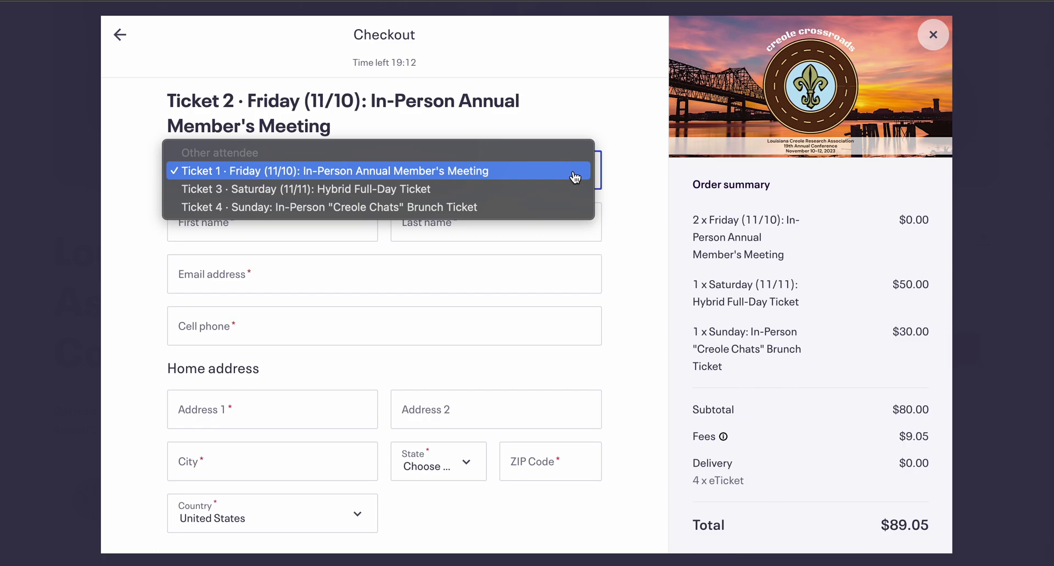
click(481, 171)
- Review the payment methods and the order placement option at the end of the checkout form
scroll(151, 252, down, 15)
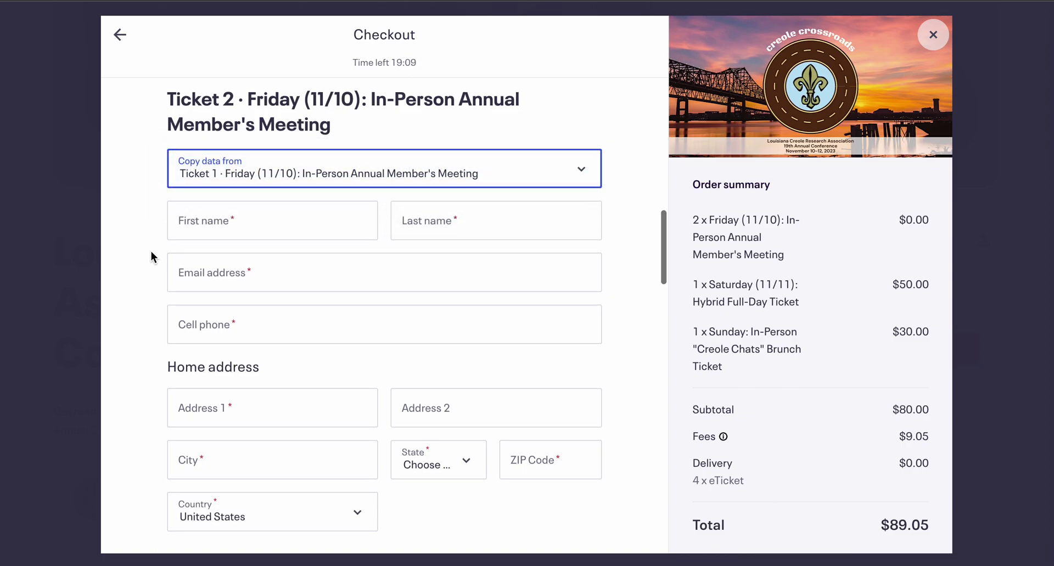
scroll(150, 251, down, 10)
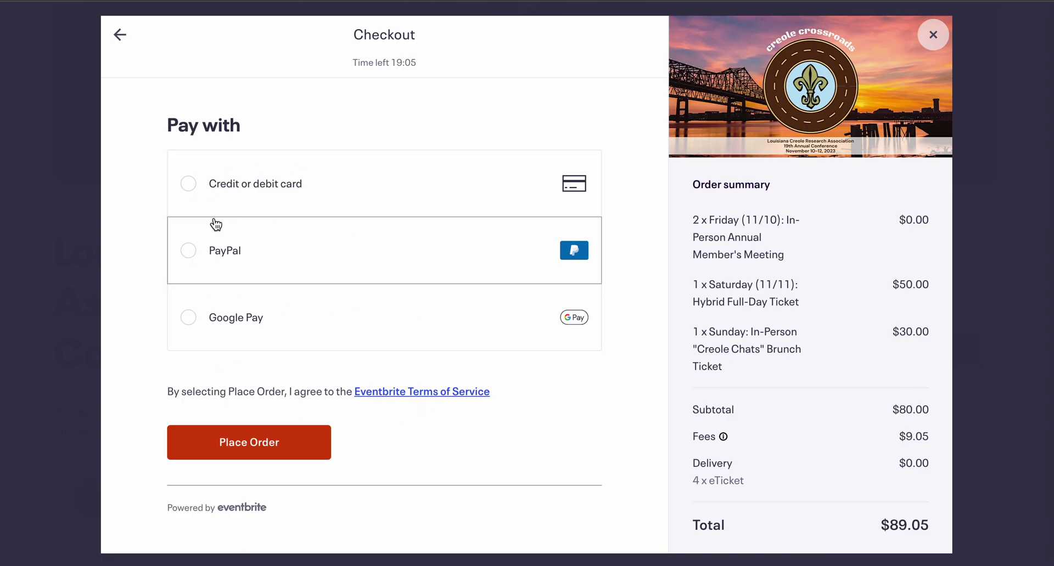
click(306, 445)
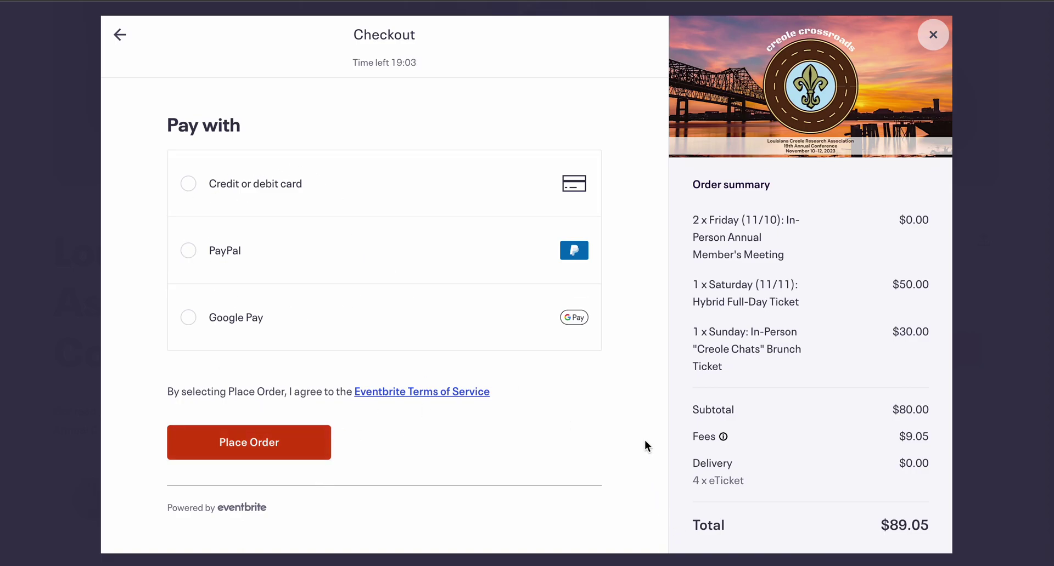